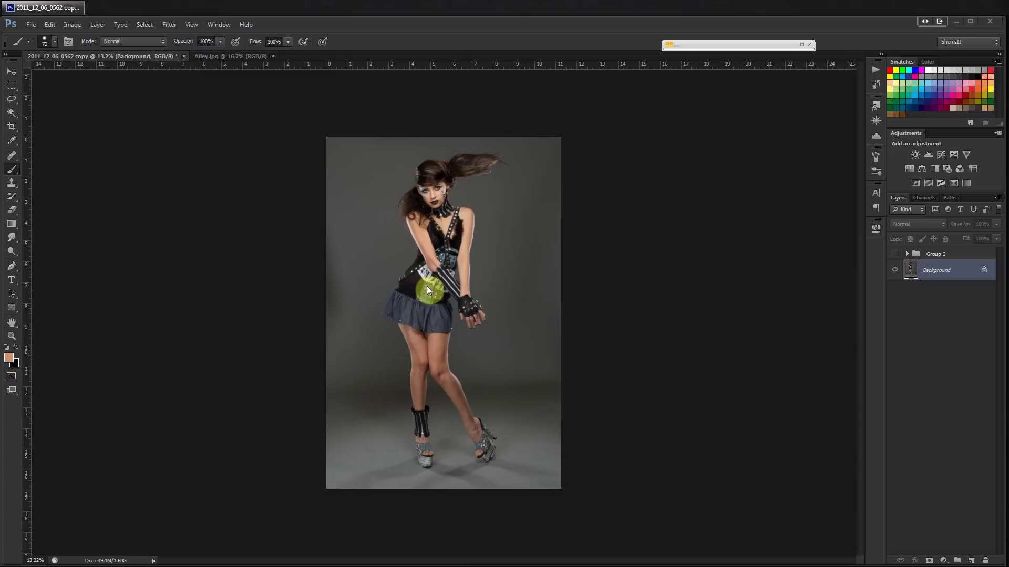
- Choose the Magic Wand tool to select areas by similar colour
click(16, 115)
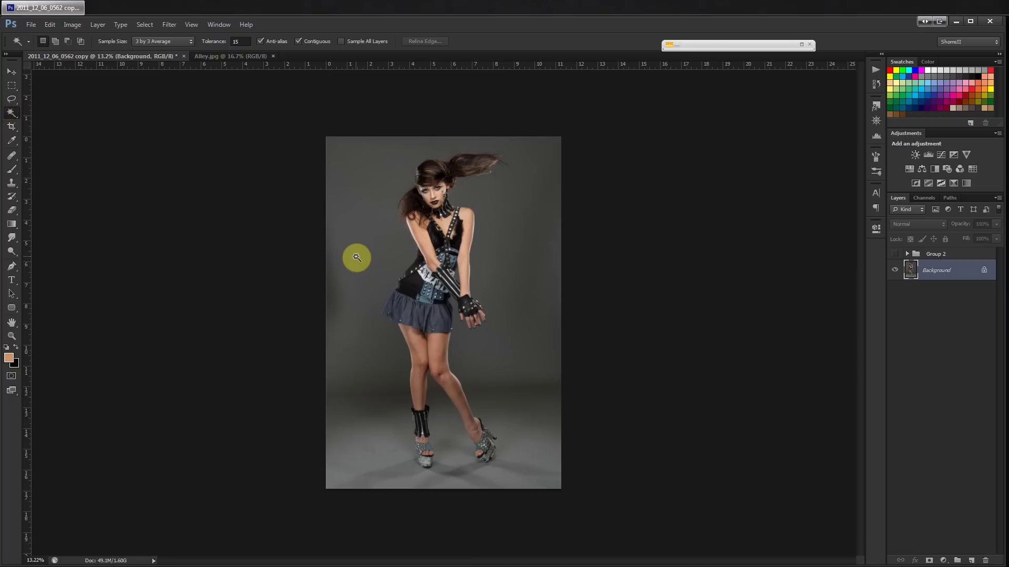
- Magic Wand-select the grey backdrop, the floor around the feet and the gap between the legs
click(381, 377)
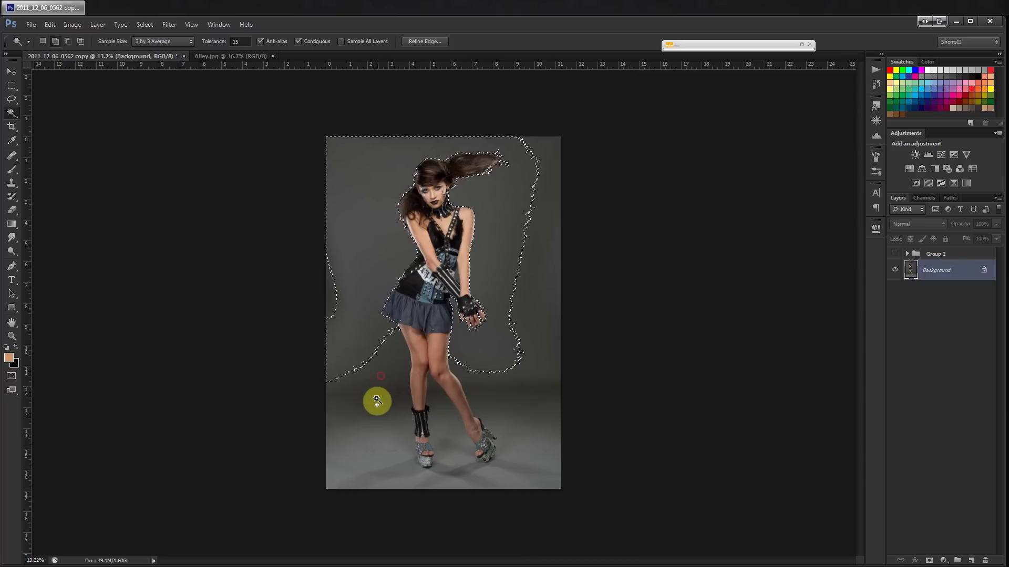
shift+click(376, 401)
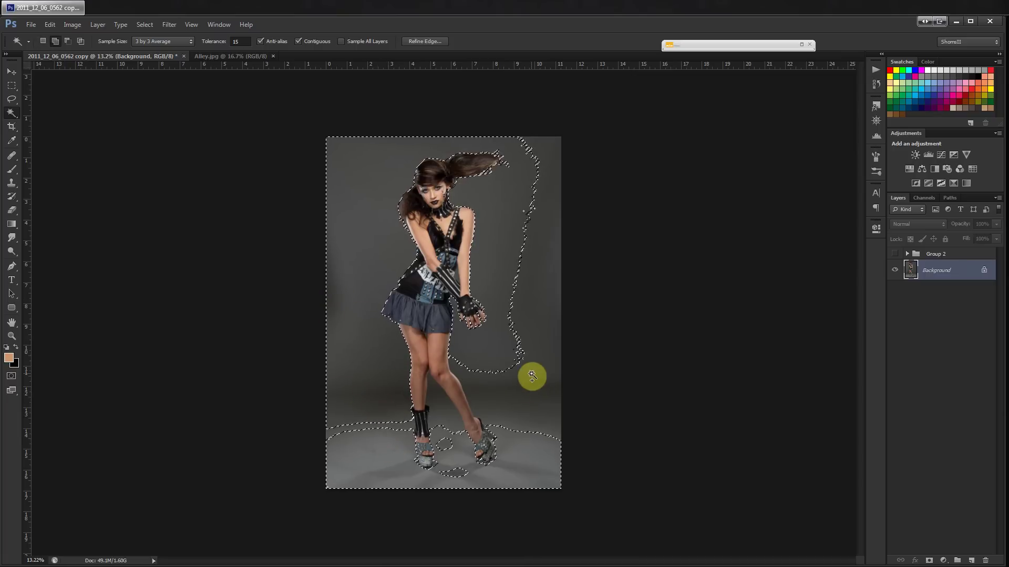
shift+click(513, 414)
shift+click(455, 480)
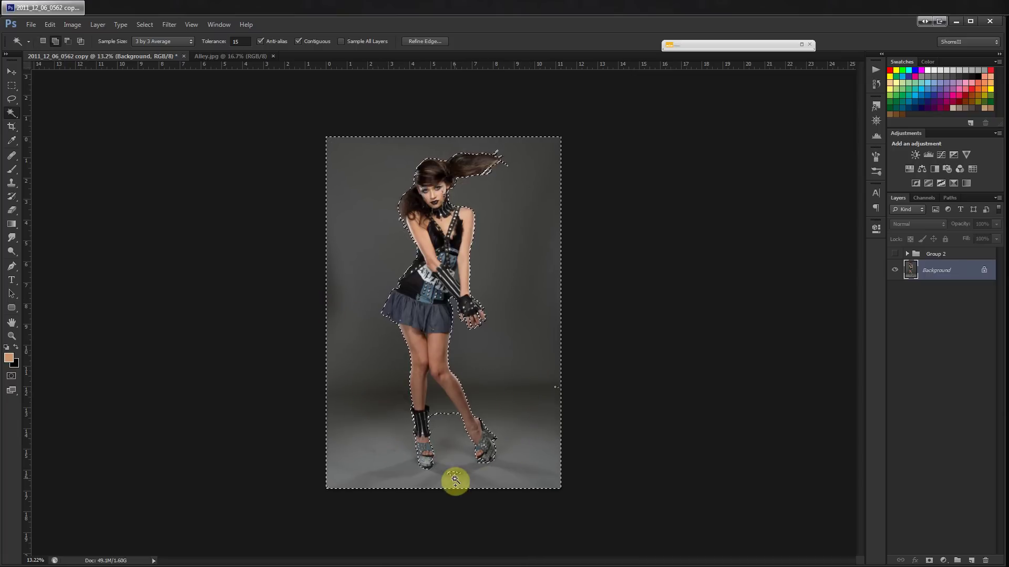
shift+click(443, 421)
shift+click(455, 482)
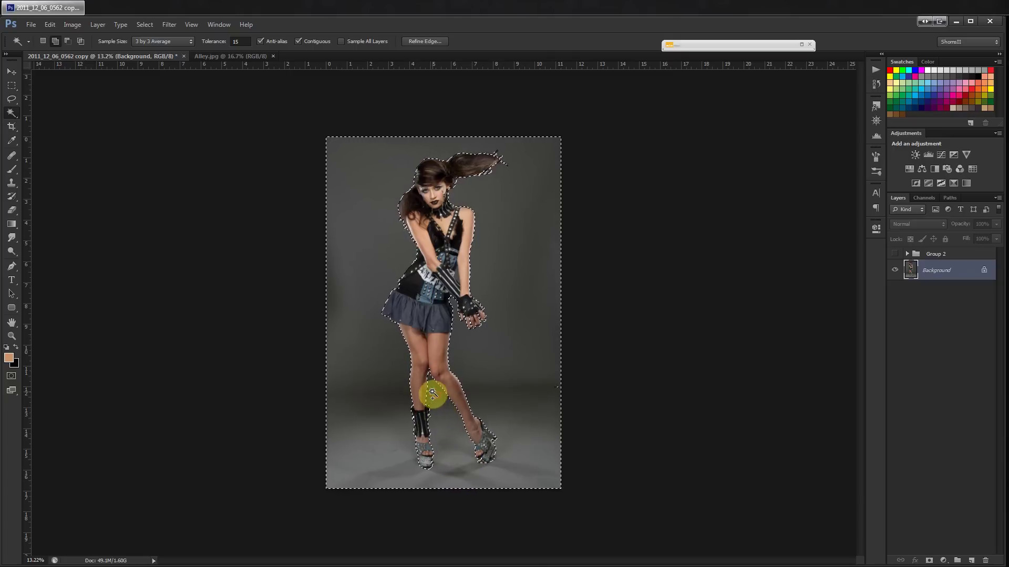
scroll(447, 328, up, 2)
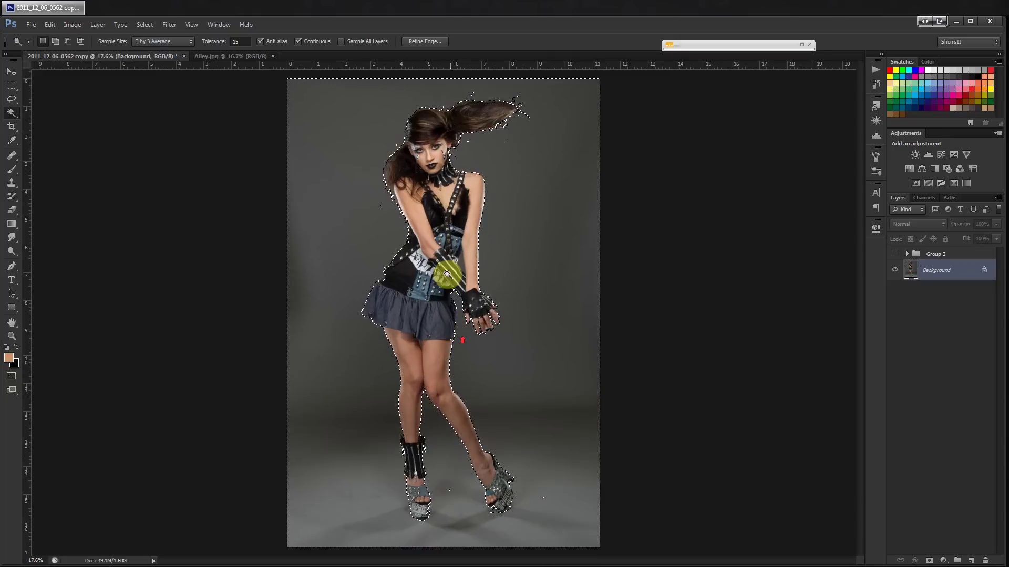
scroll(447, 328, up, 2)
scroll(443, 270, up, 5)
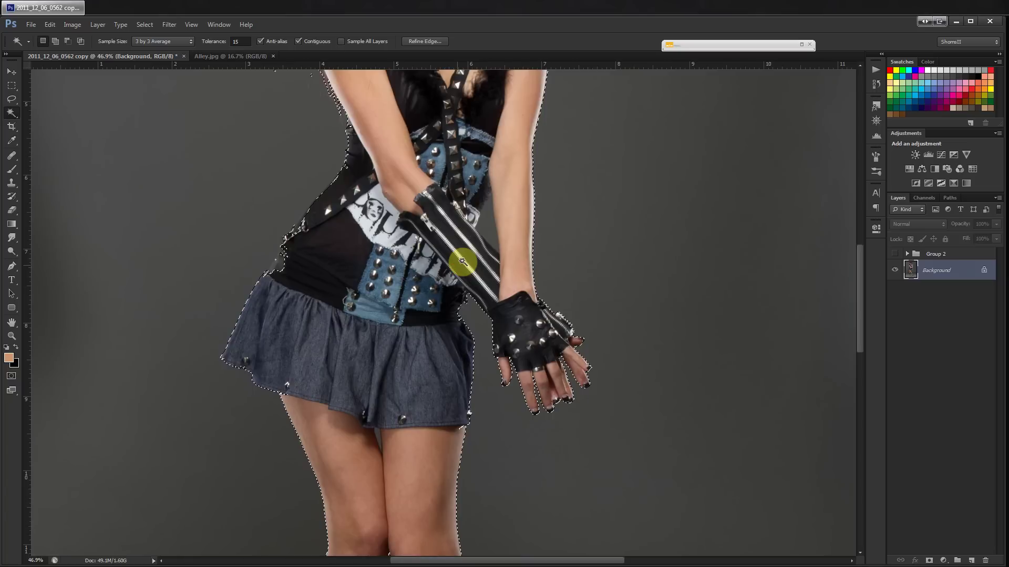
scroll(462, 473, down, 3)
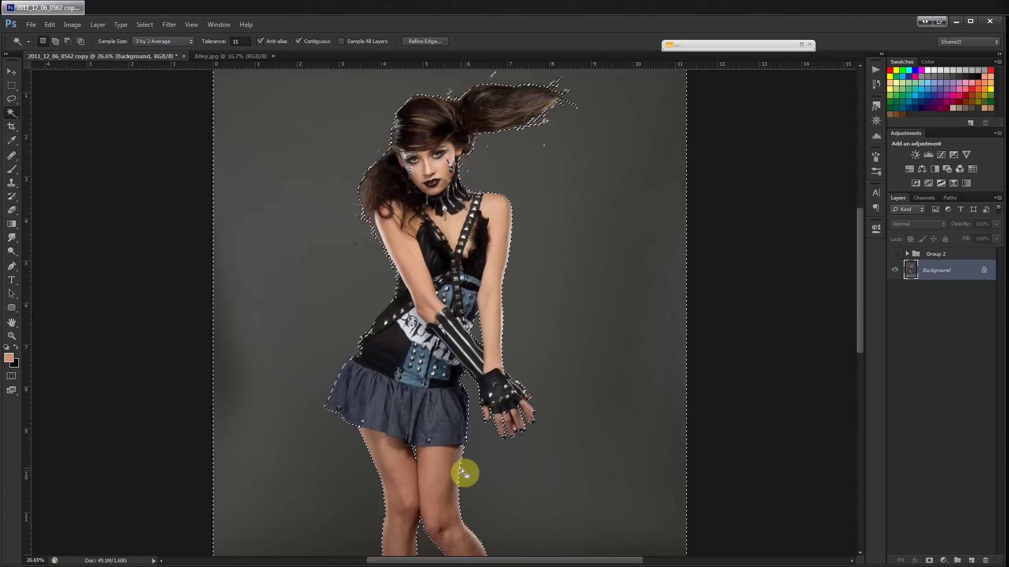
scroll(465, 474, down, 3)
key(ctrl+d)
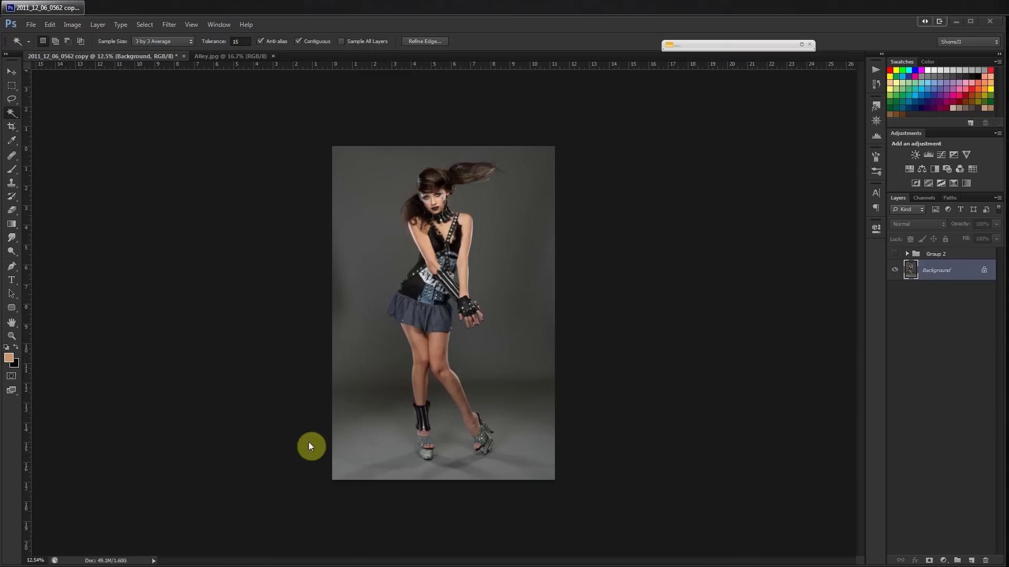
click(491, 399)
scroll(490, 400, up, 1)
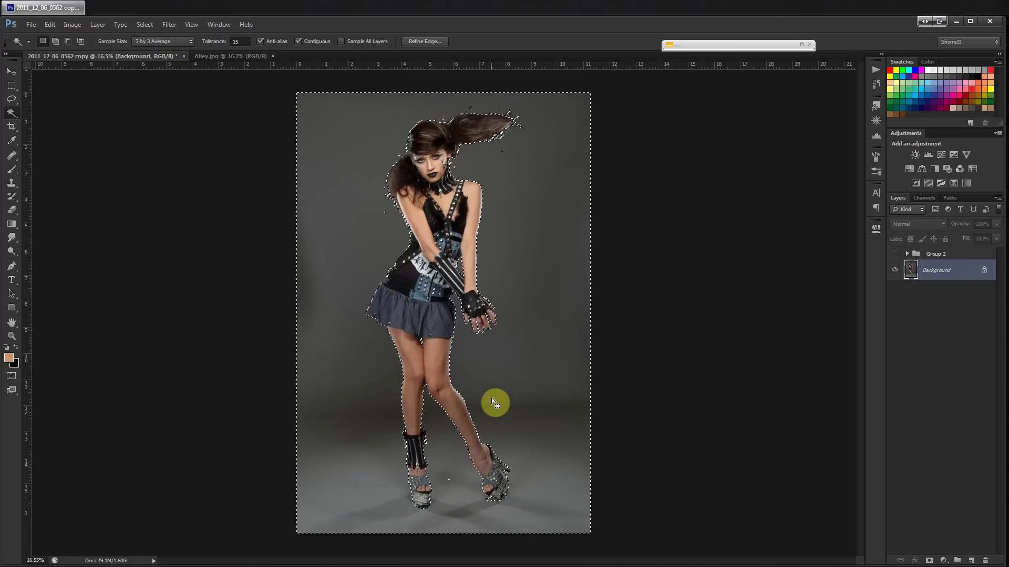
scroll(491, 399, up, 2)
scroll(491, 397, up, 1)
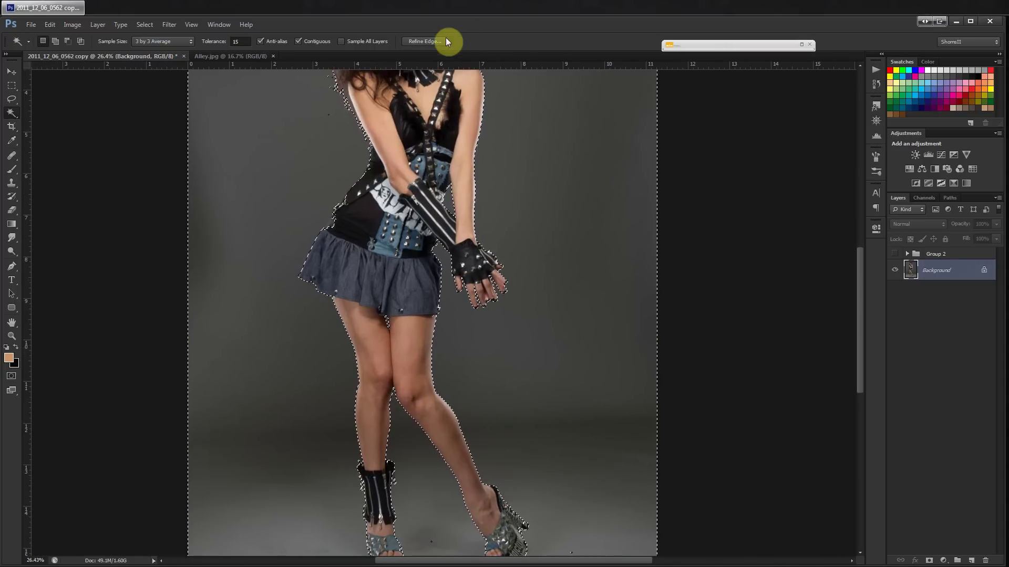
scroll(490, 190, down, 1)
scroll(491, 190, down, 2)
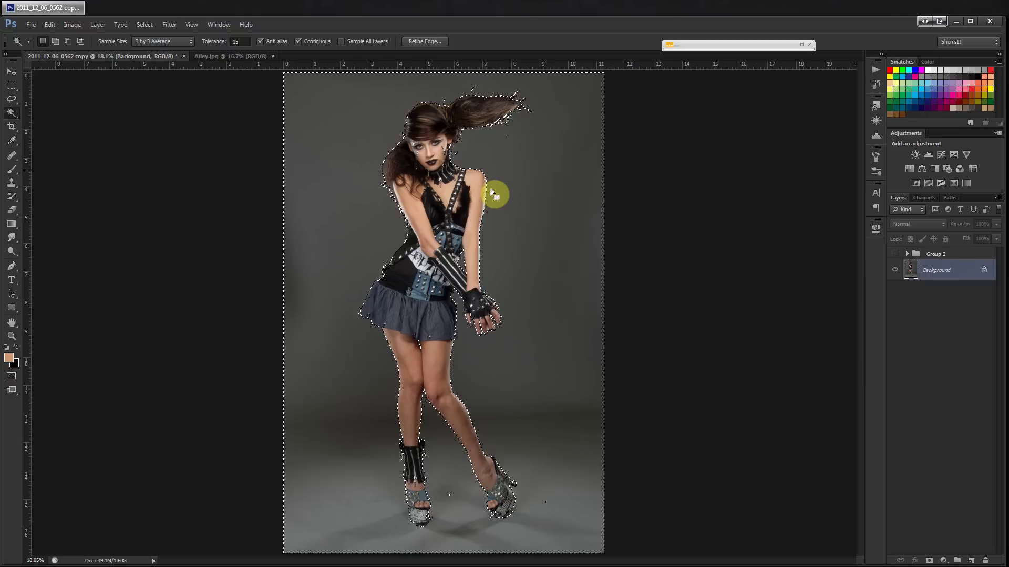
- Refine the selection edge with Shift Edge 50% plus slight feather and smoothing
click(429, 42)
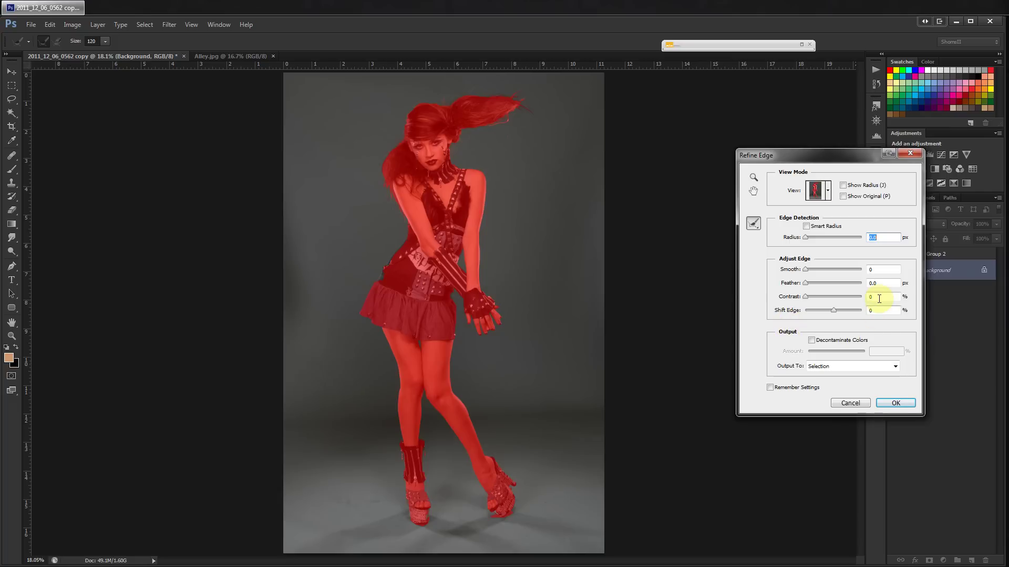
double_click(868, 313)
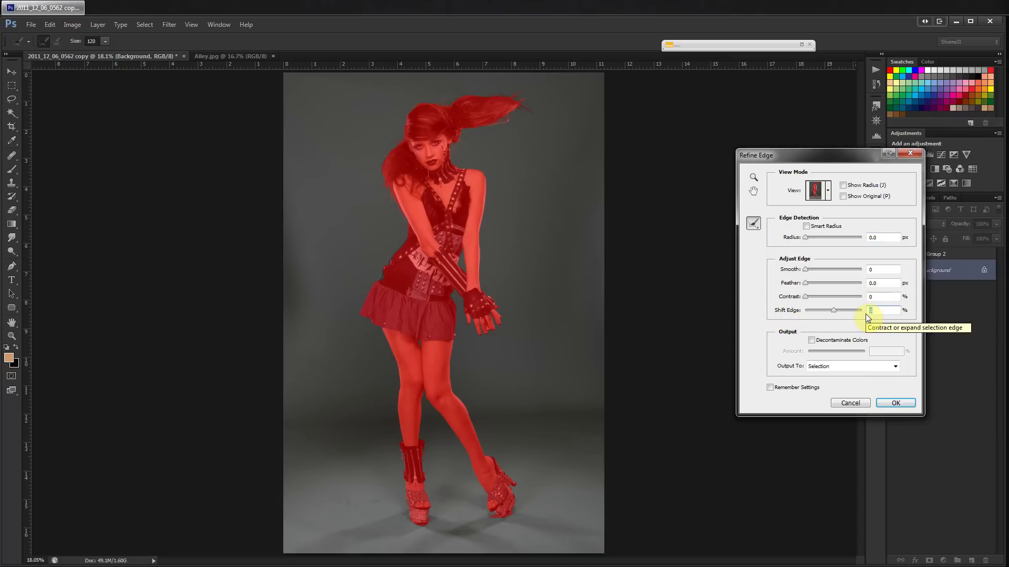
text(50)
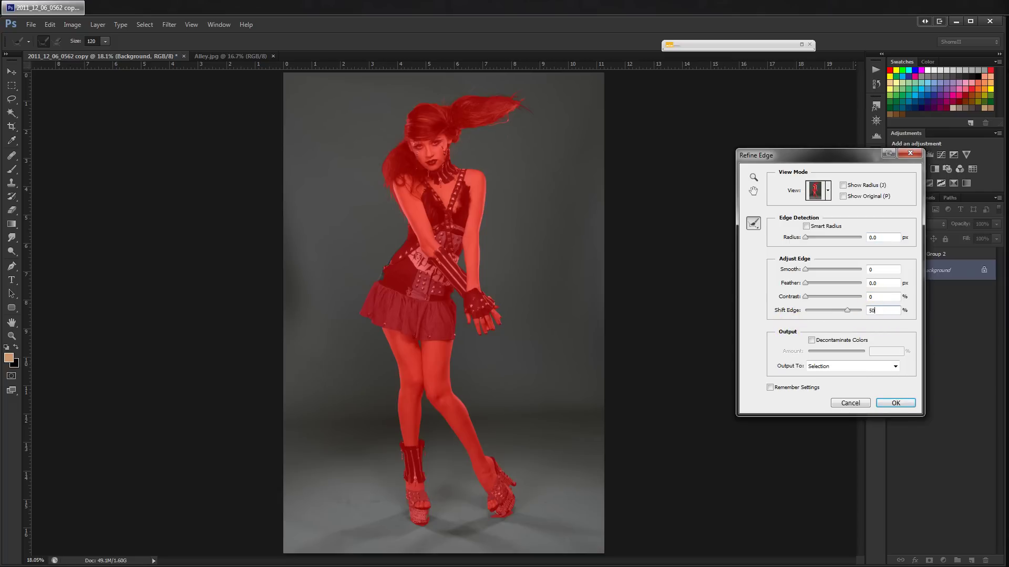
drag(877, 283, 860, 285)
text(22)
click(896, 403)
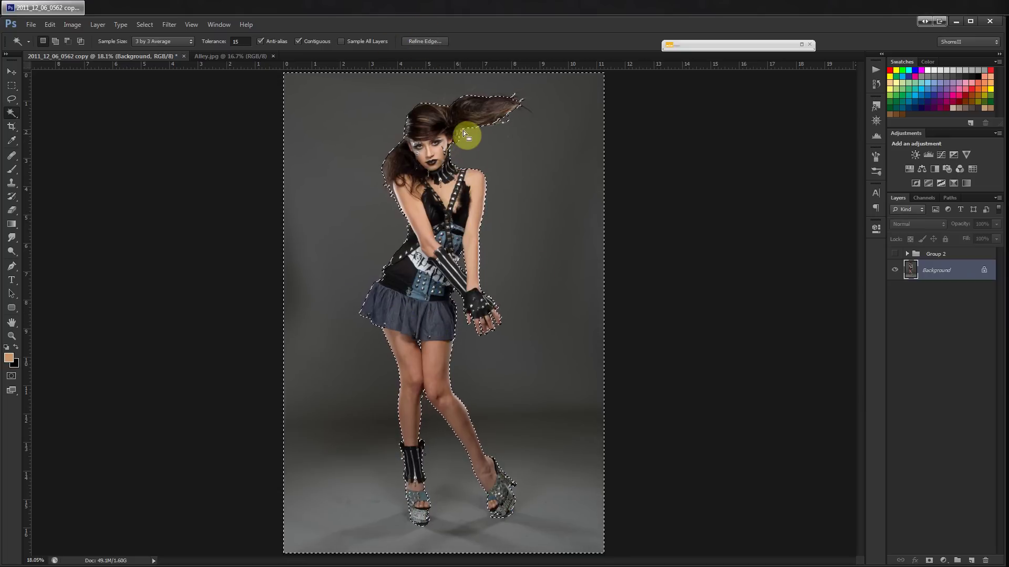
- Refine the flyaway hair edge, output to a new layer with mask, and switch to Alley.jpg
click(428, 40)
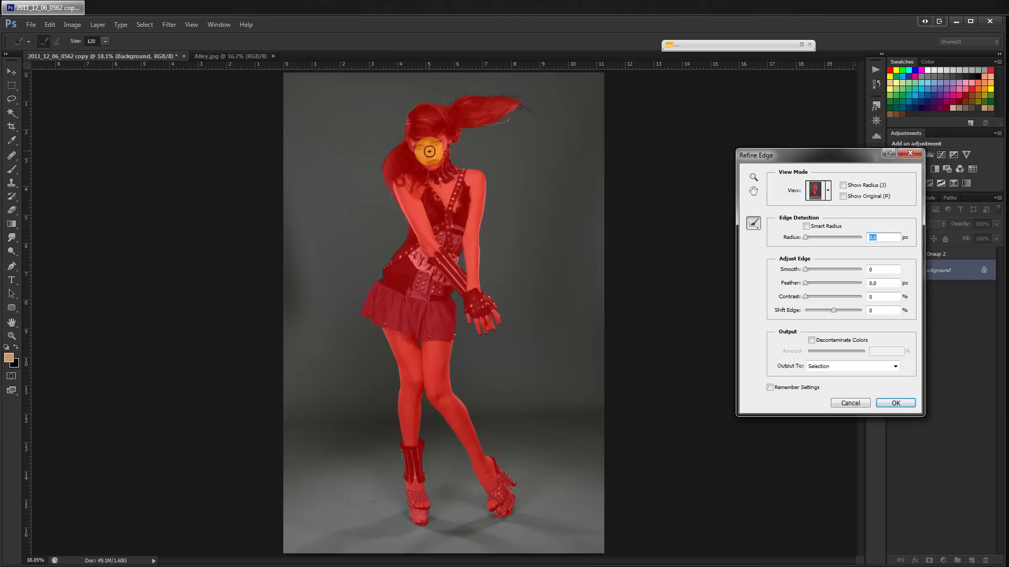
mouse_move(454, 160)
mouse_down()
mouse_move(497, 121)
mouse_move(434, 106)
mouse_move(388, 192)
mouse_move(389, 156)
mouse_up()
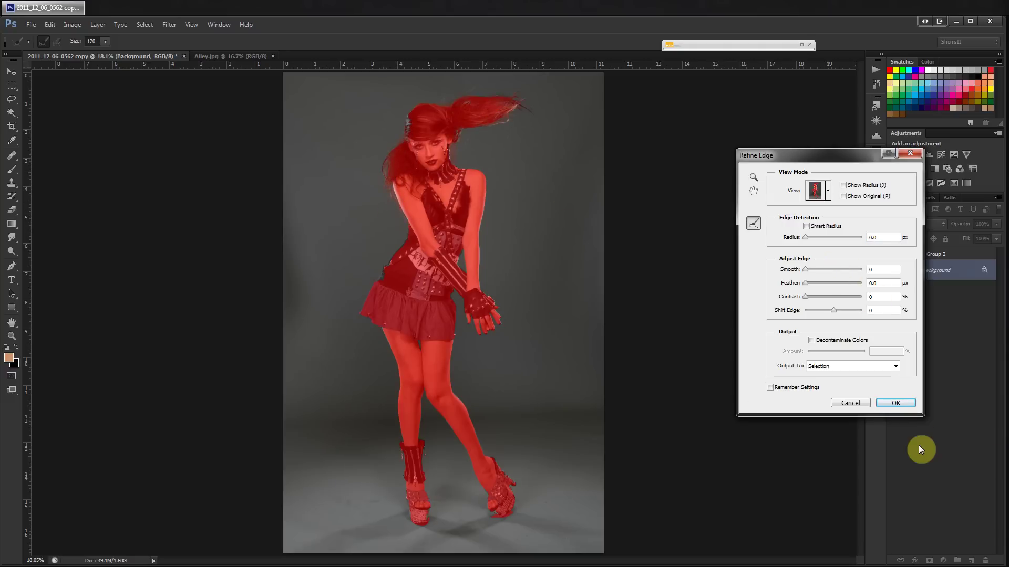
click(896, 368)
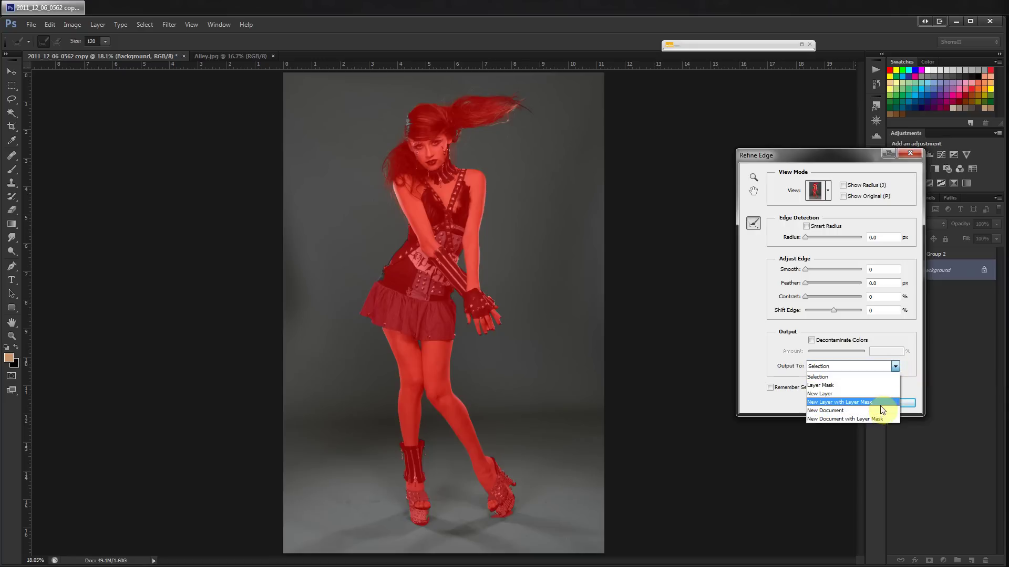
click(881, 402)
click(896, 403)
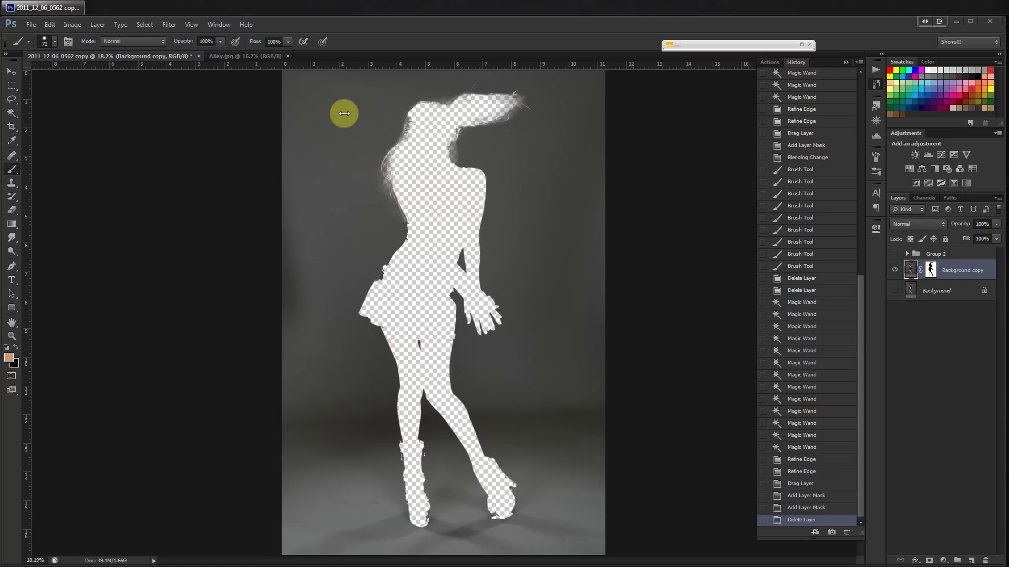
click(257, 56)
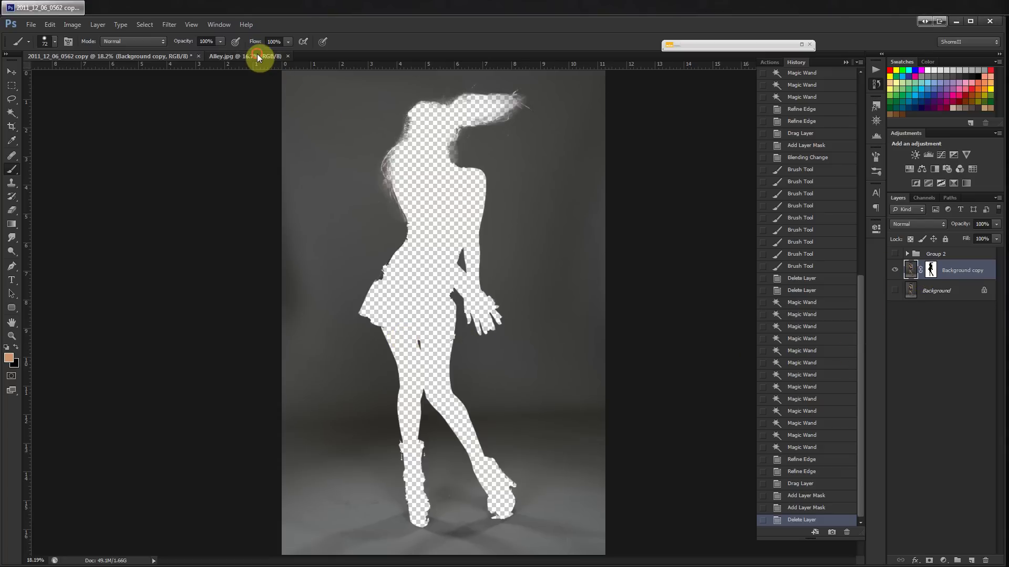
click(12, 72)
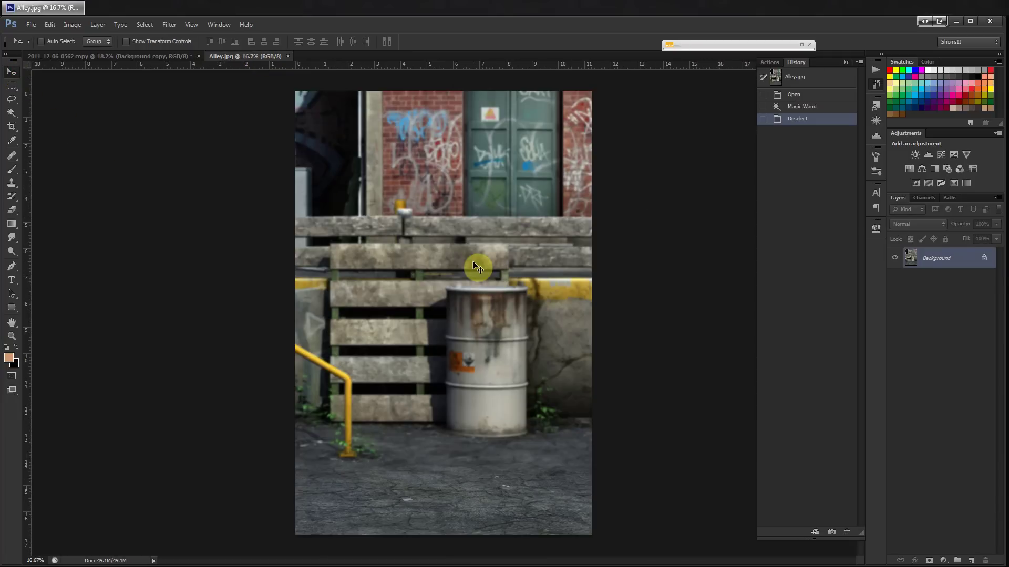
- Drag the alley photo in, move the mask onto it, and toggle its visibility to compare
drag(476, 269, 479, 270)
scroll(484, 310, down, 2)
scroll(505, 302, up, 1)
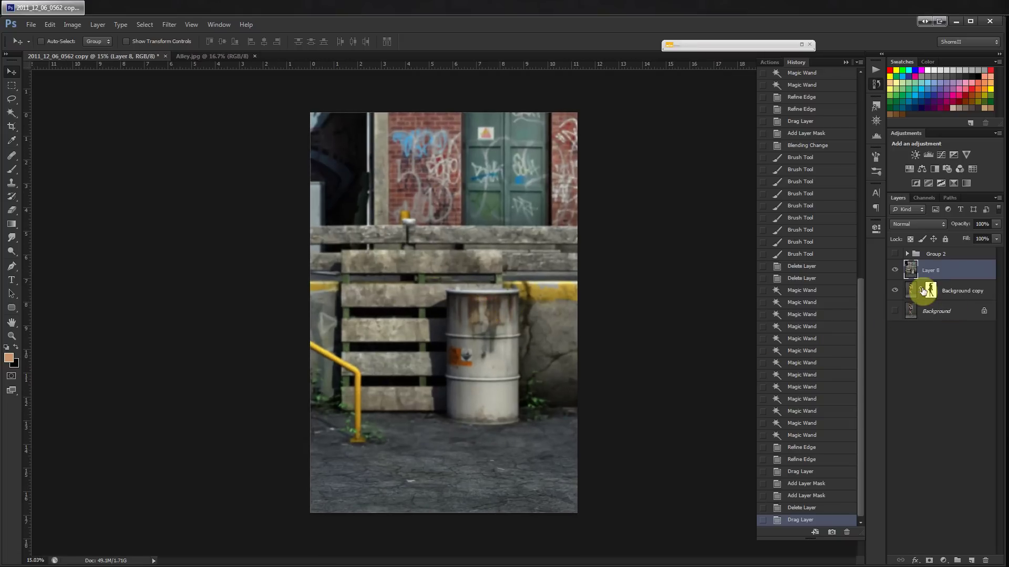
drag(926, 291, 930, 271)
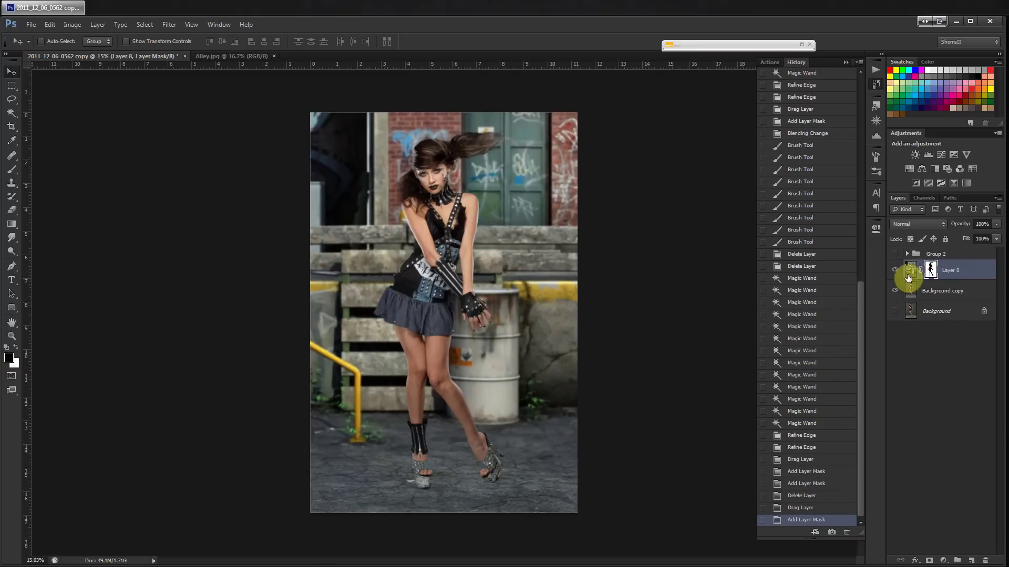
scroll(433, 427, down, 1)
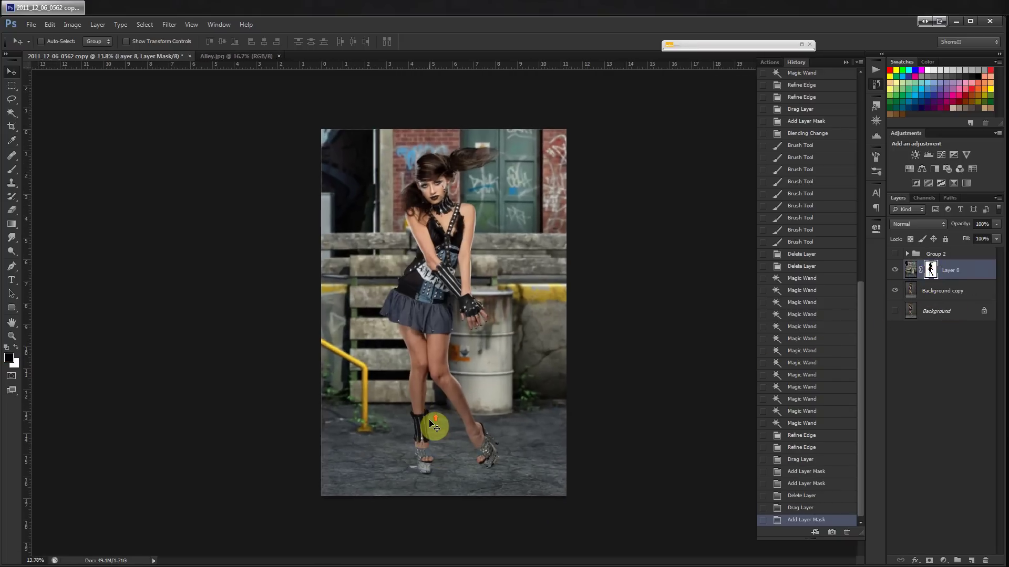
scroll(433, 426, up, 1)
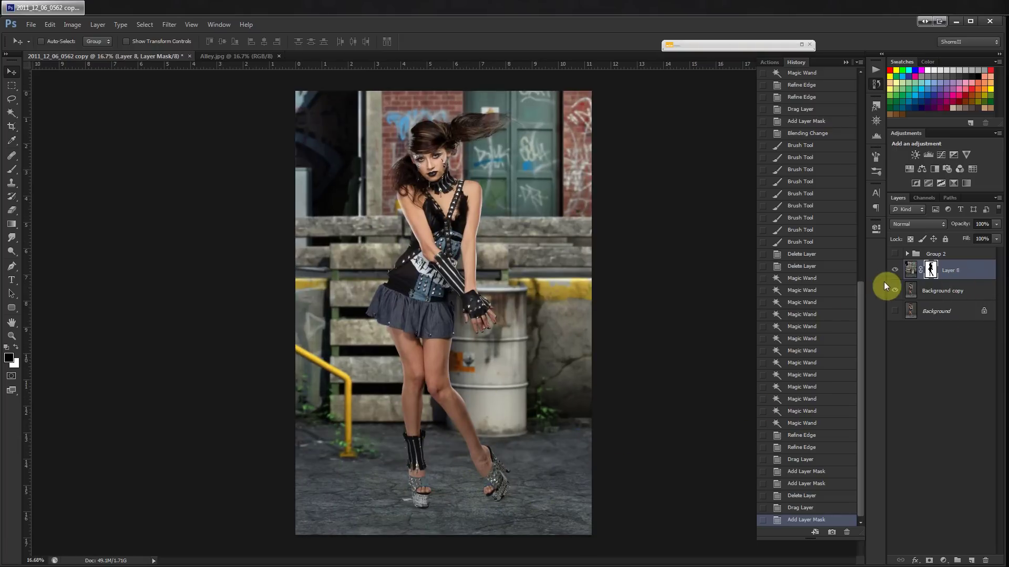
click(897, 277)
click(896, 275)
click(896, 277)
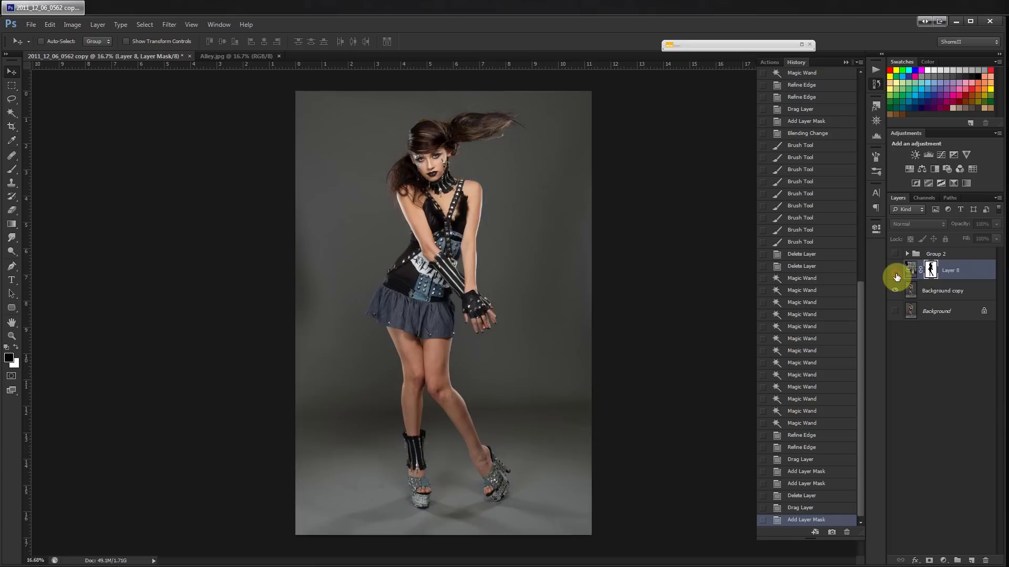
click(896, 276)
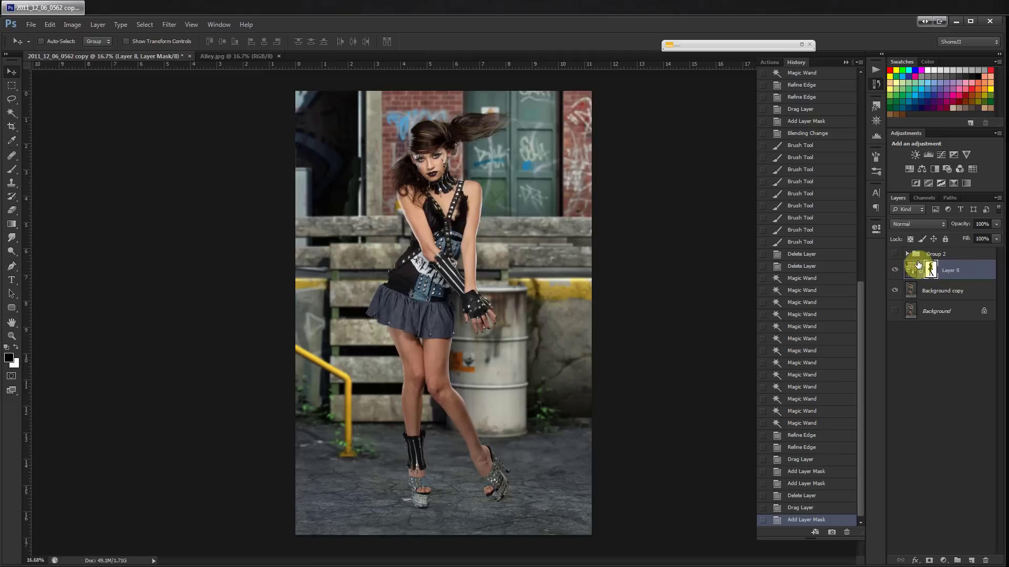
click(944, 226)
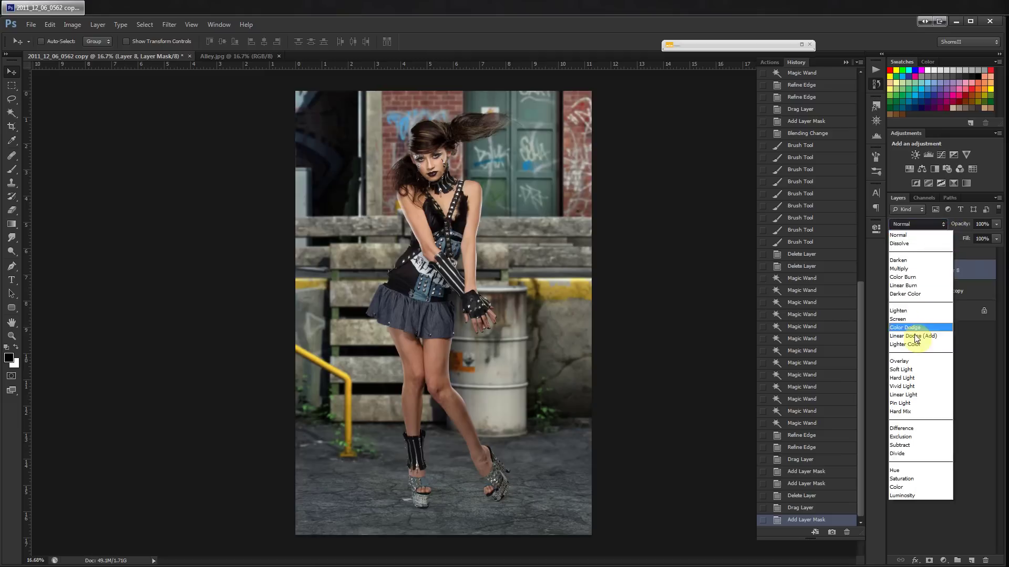
- Set the alley layer to Overlay blending and toggle its visibility to check the result
click(904, 361)
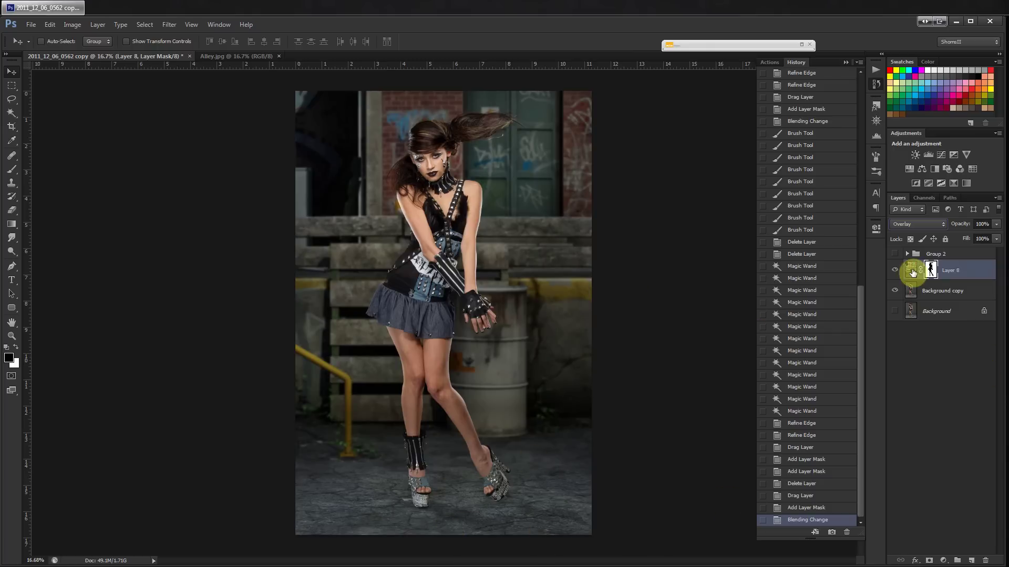
click(895, 269)
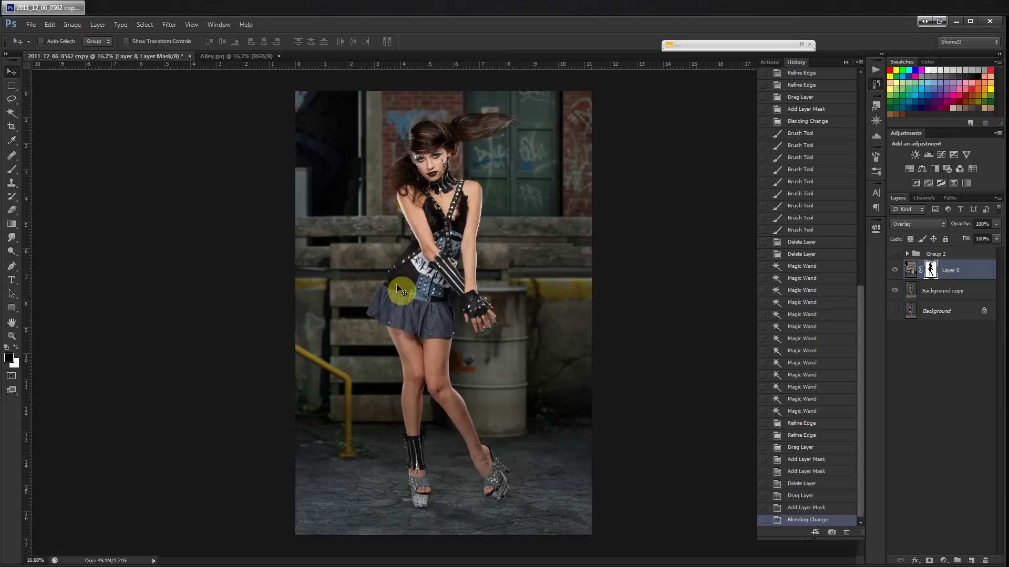
scroll(402, 291, up, 1)
scroll(391, 293, up, 1)
scroll(377, 295, up, 1)
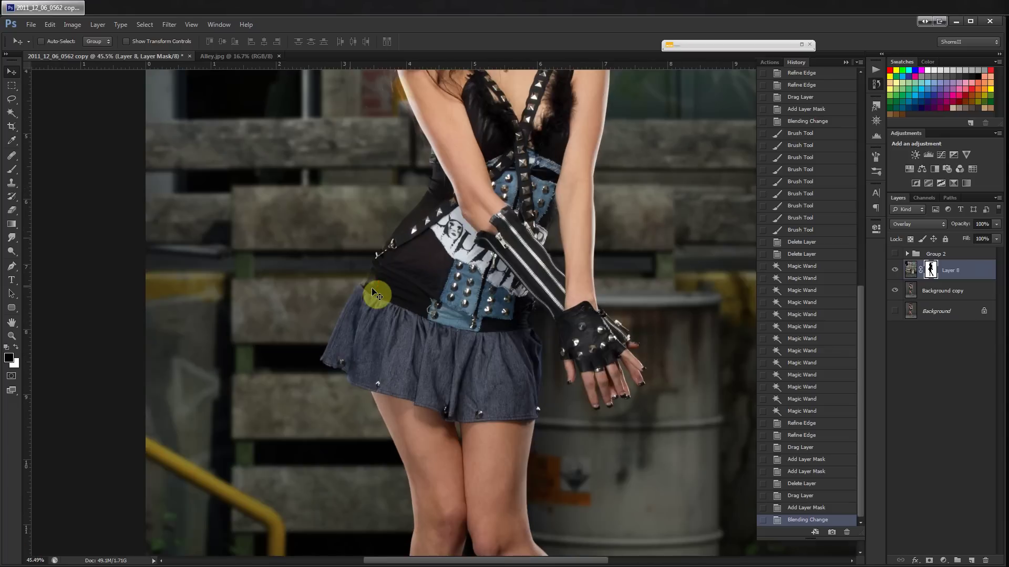
scroll(376, 295, up, 1)
scroll(387, 224, up, 1)
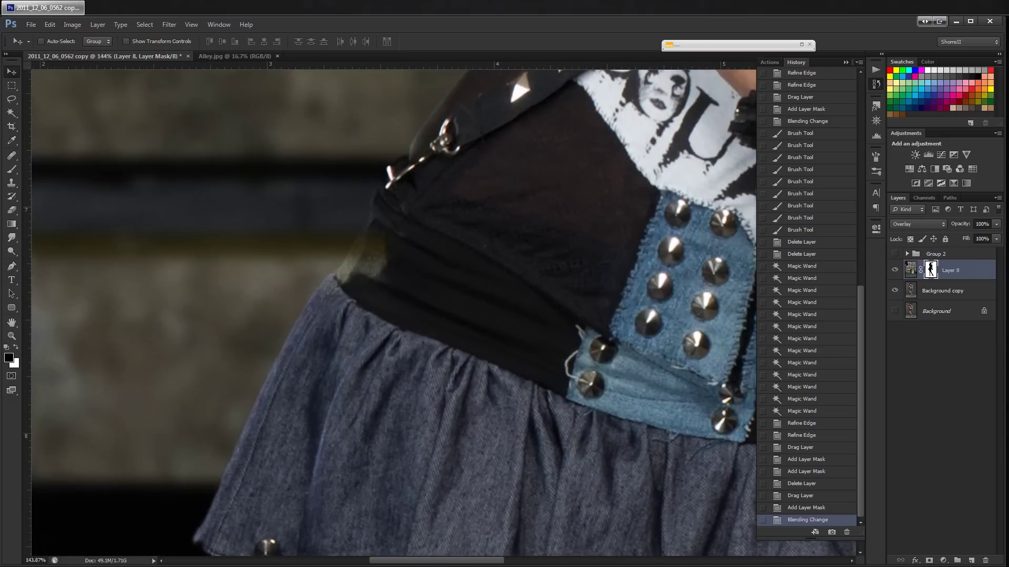
- Paint the alley layer's mask along the model's waist with a resized Brush
click(10, 170)
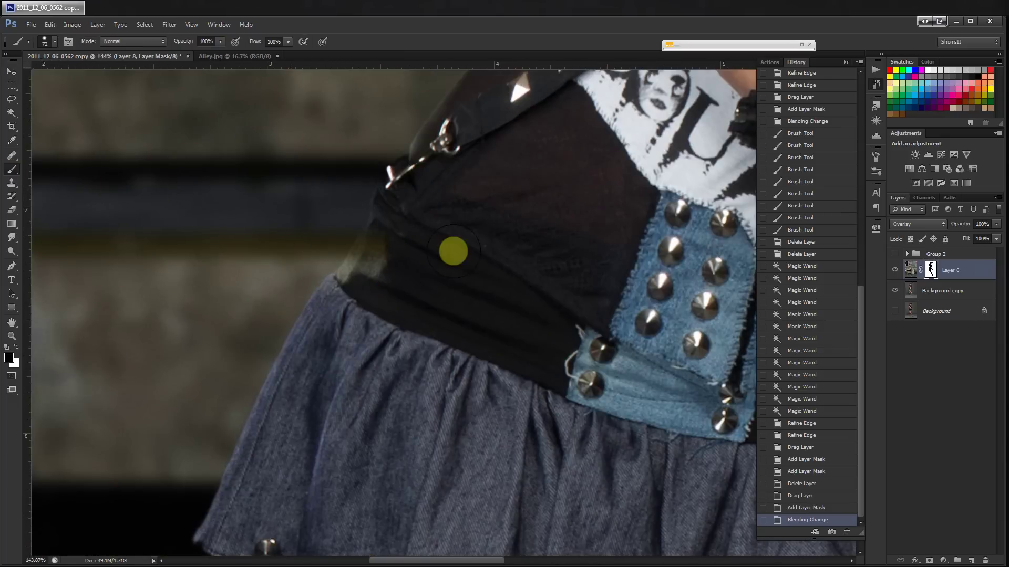
right_click(458, 252)
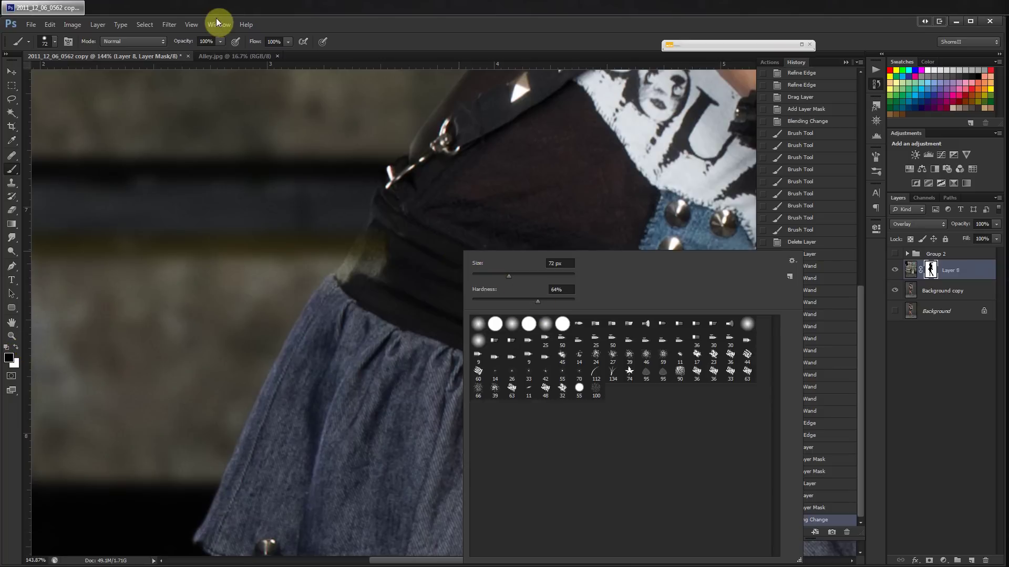
click(930, 271)
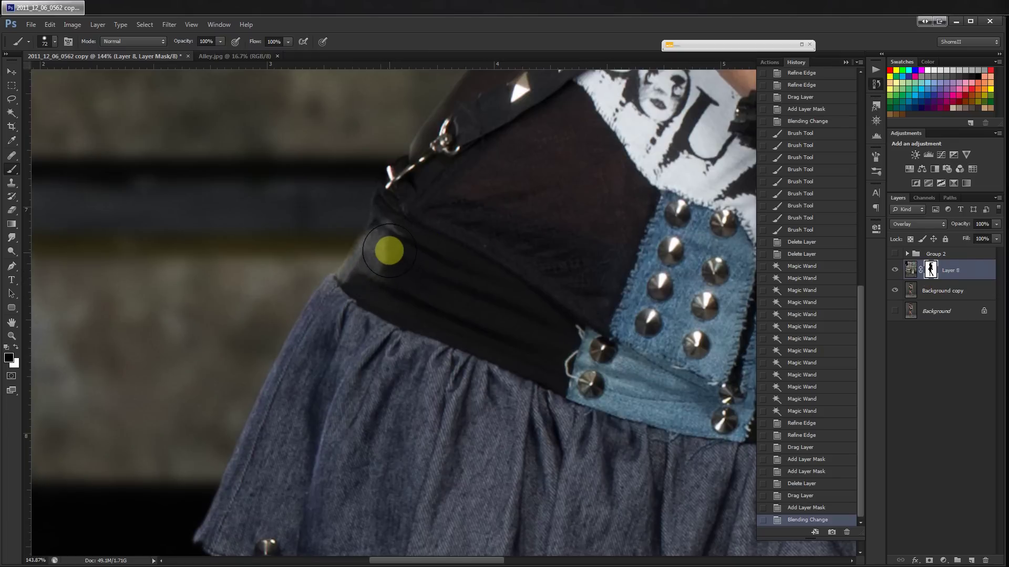
click(519, 344)
scroll(519, 344, down, 3)
scroll(541, 337, down, 3)
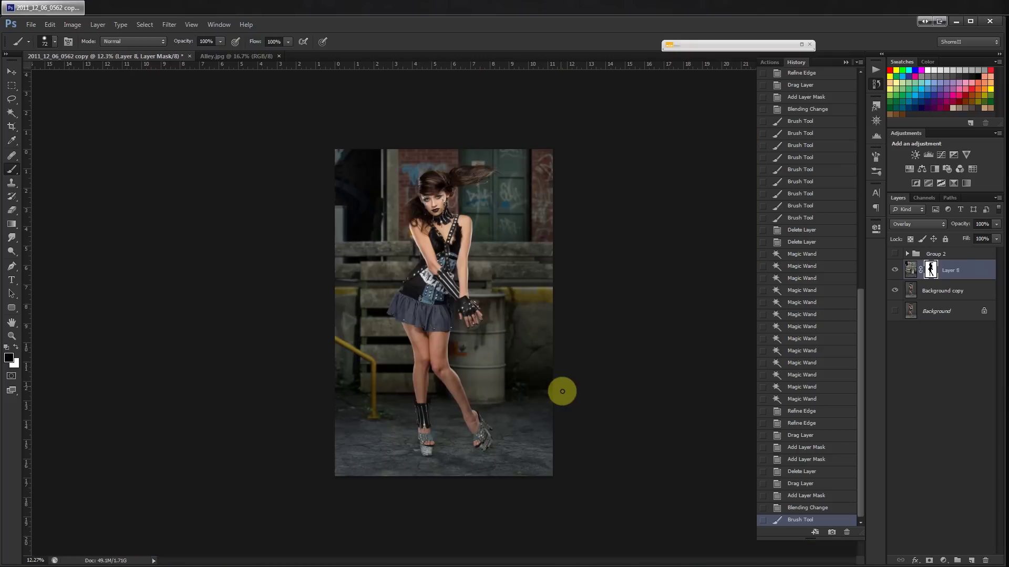
scroll(561, 391, up, 2)
scroll(484, 405, up, 2)
scroll(526, 521, up, 4)
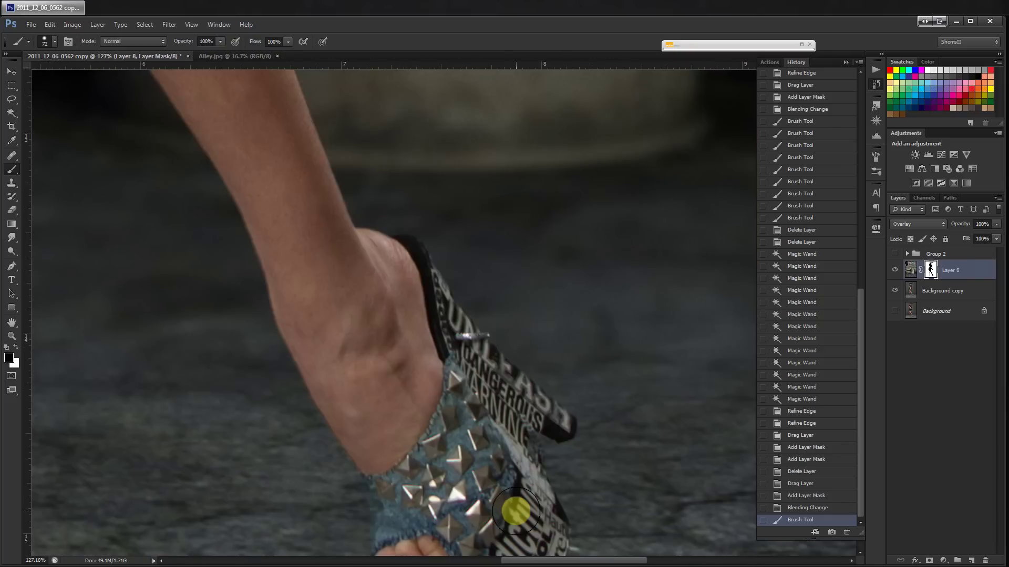
- Paint the mask in white to remove the grey shadows beneath the shoe
mouse_move(515, 513)
mouse_down()
mouse_move(479, 370)
mouse_move(472, 94)
mouse_up()
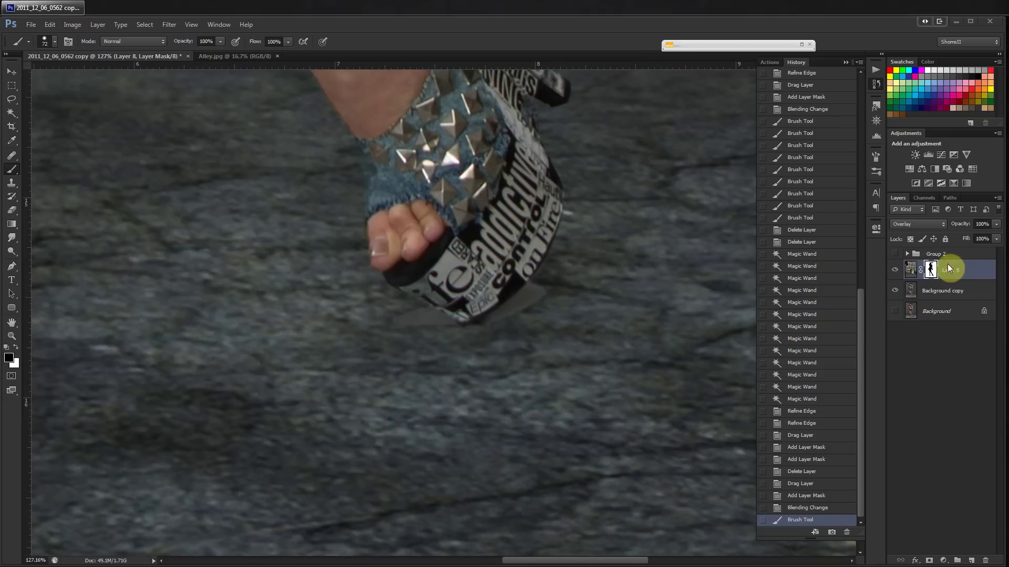
click(931, 271)
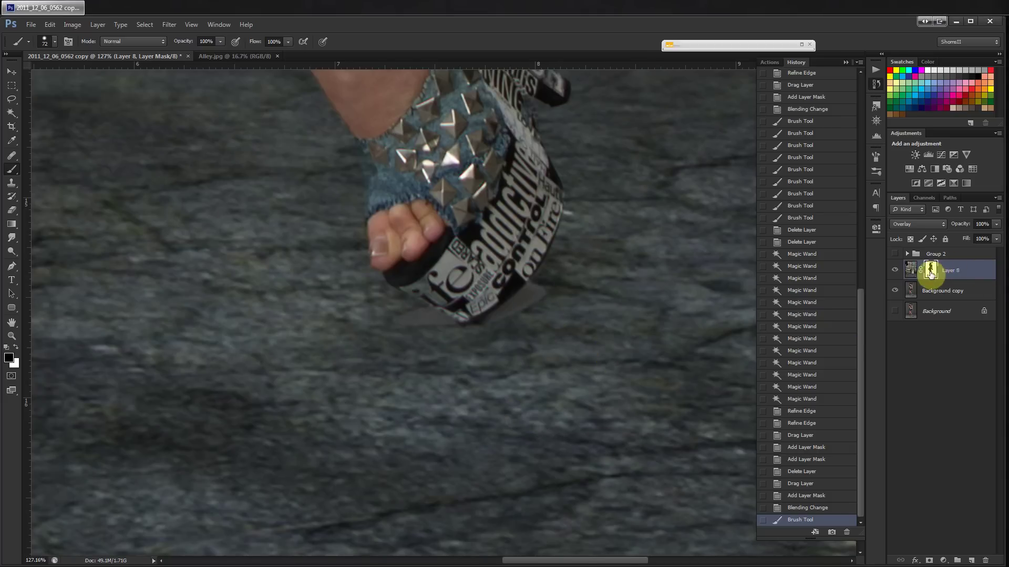
click(16, 348)
drag(455, 317, 530, 317)
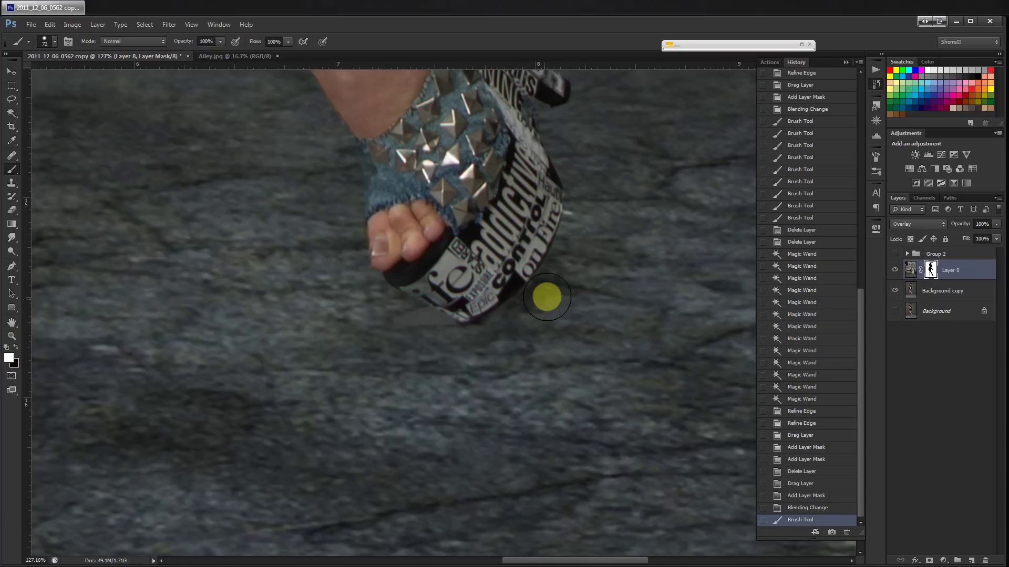
drag(465, 344, 403, 335)
scroll(402, 335, down, 3)
scroll(398, 329, left, 3)
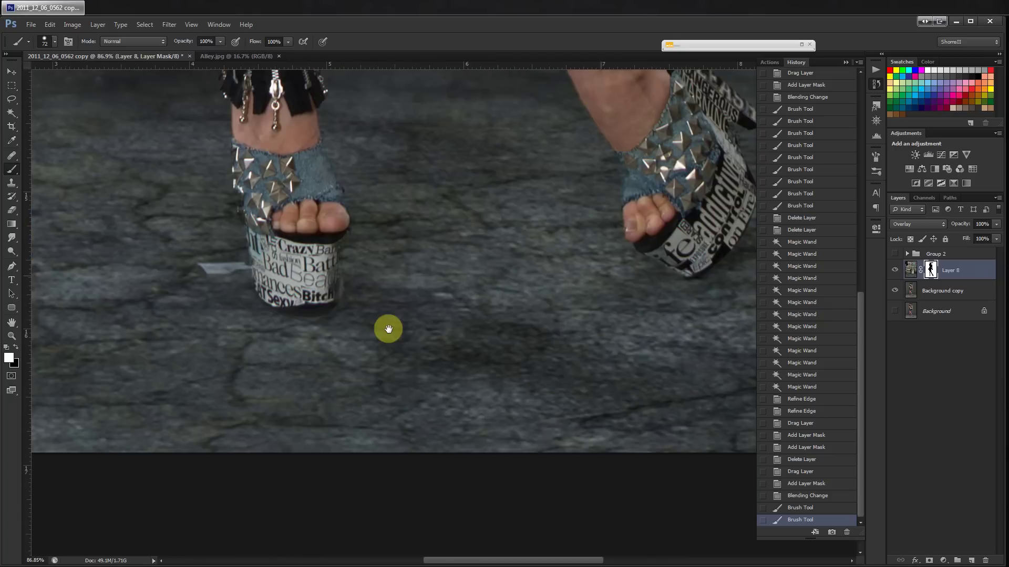
scroll(387, 329, up, 3)
scroll(319, 313, up, 2)
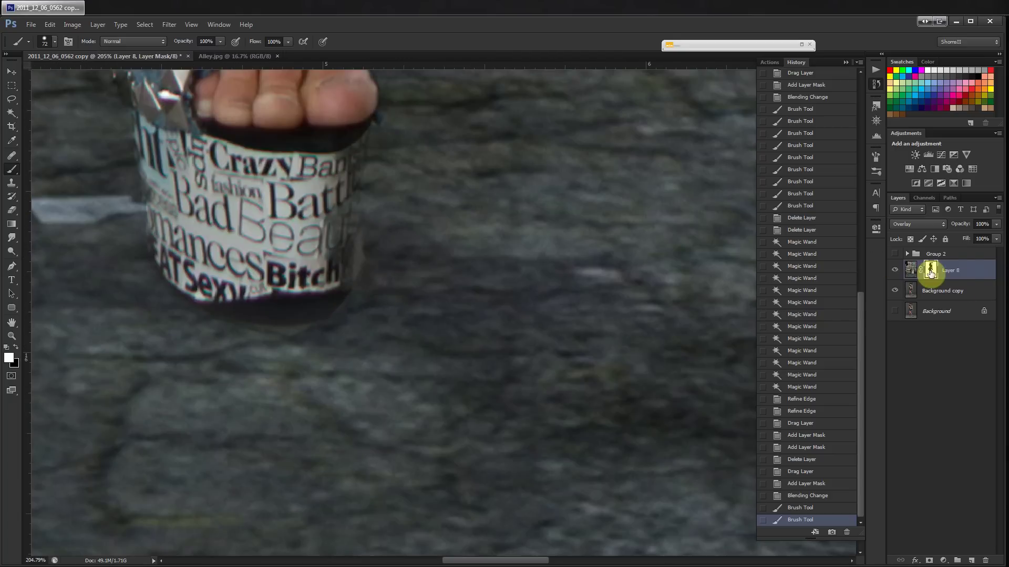
- Clean the mask along the platform edge, then paint black over the lettering and studded strap
mouse_move(352, 239)
mouse_down()
mouse_move(309, 335)
mouse_move(237, 333)
mouse_up()
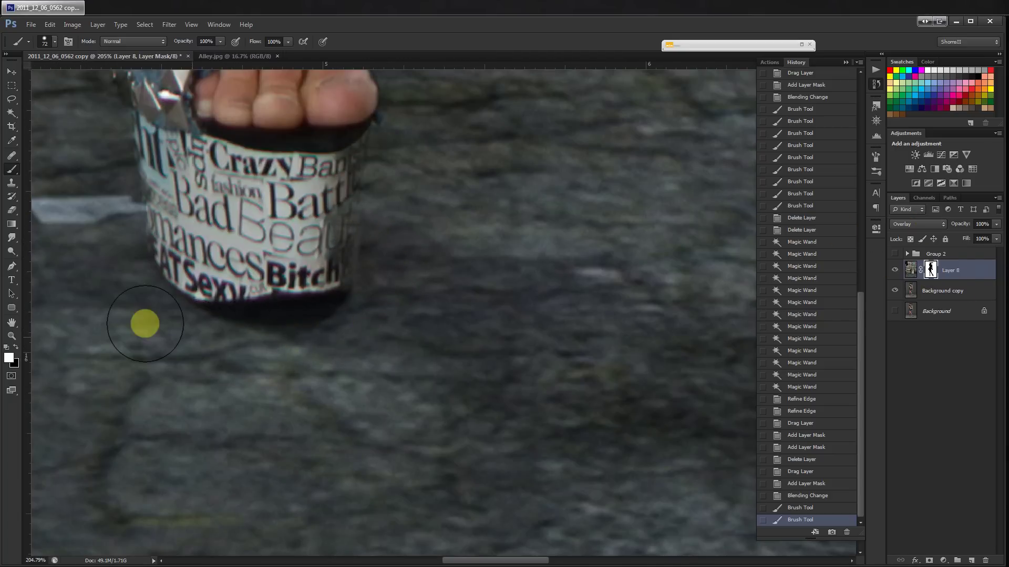
click(15, 349)
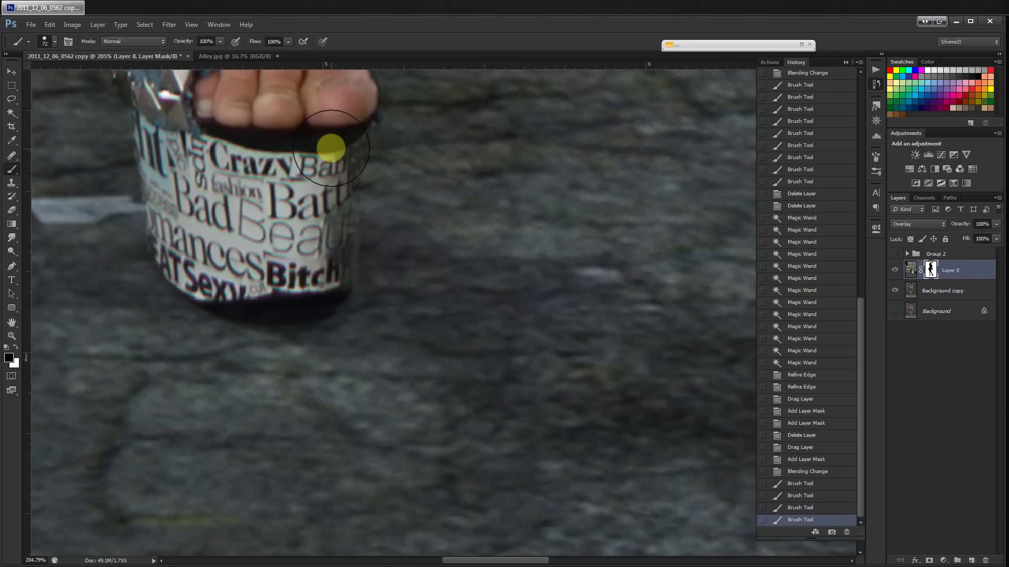
drag(334, 149, 316, 263)
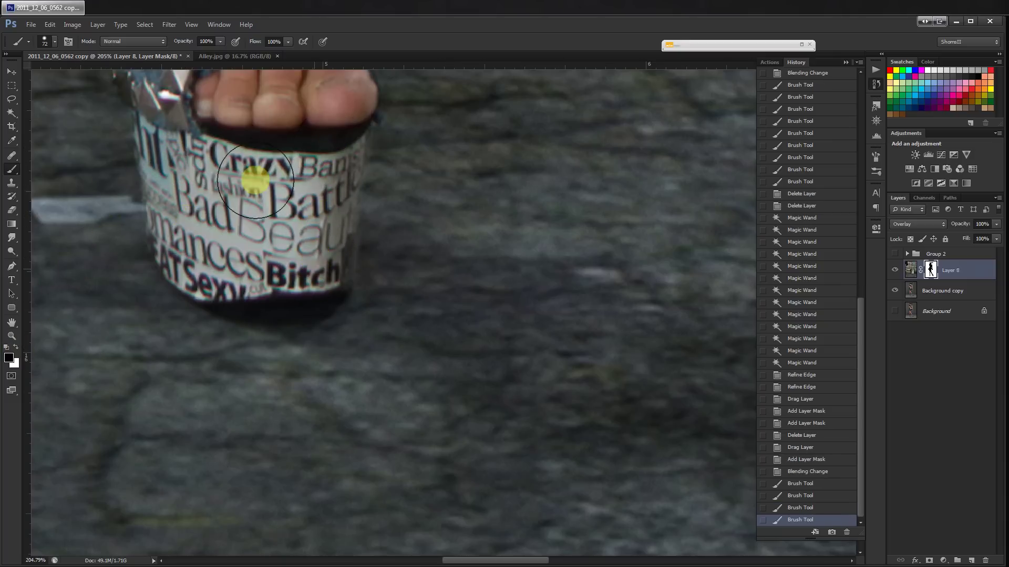
drag(254, 168, 377, 384)
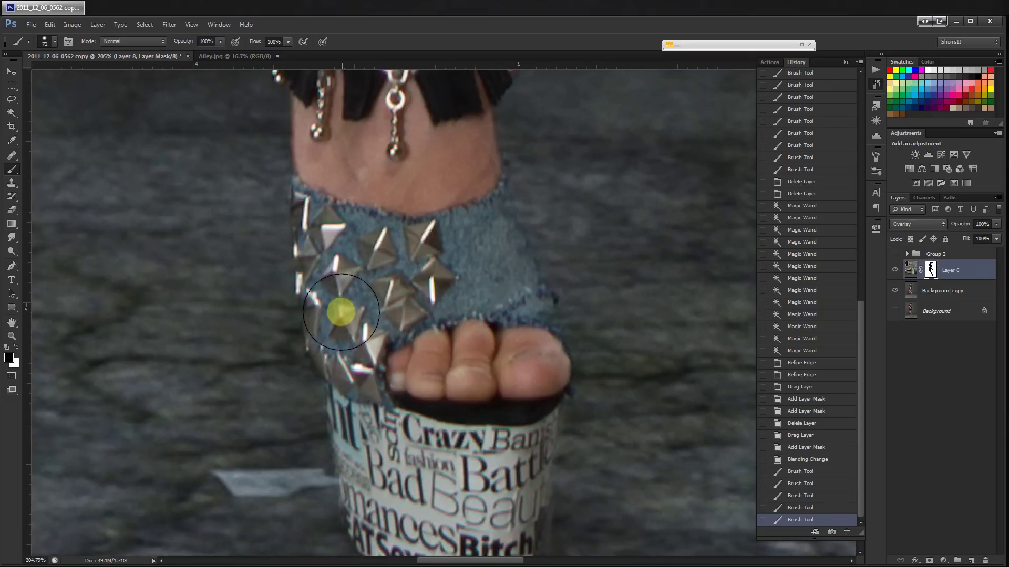
scroll(430, 296, down, 5)
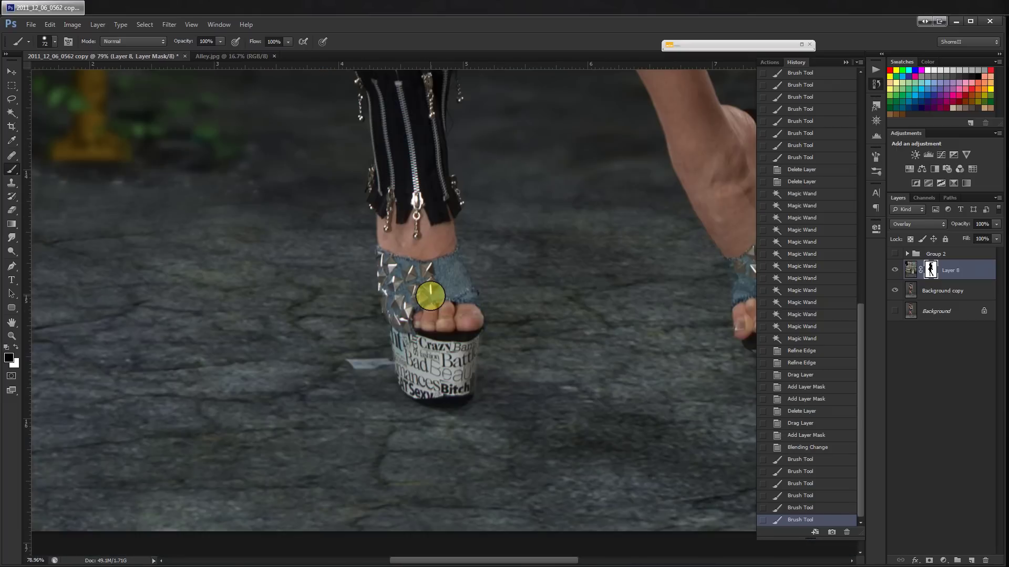
scroll(429, 296, down, 5)
scroll(429, 296, up, 3)
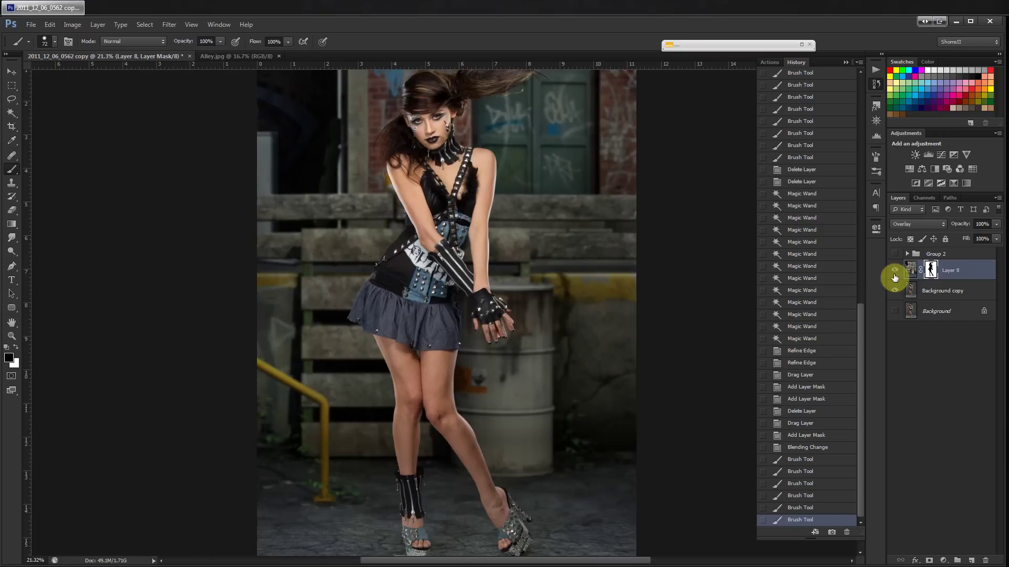
scroll(608, 288, down, 1)
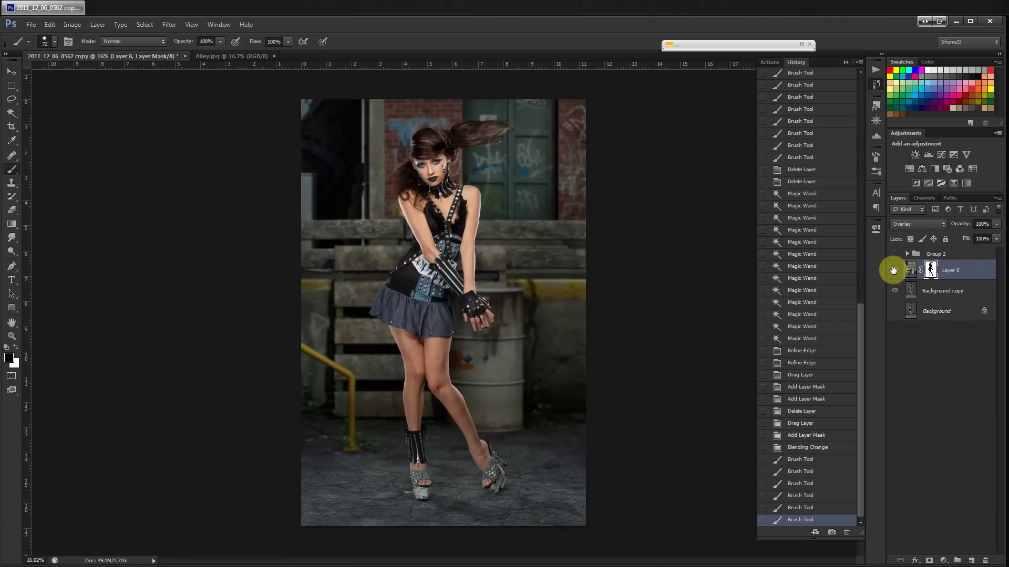
- Turn on Group 2 to show the chain-link fence and falling autumn leaves
click(895, 255)
click(895, 271)
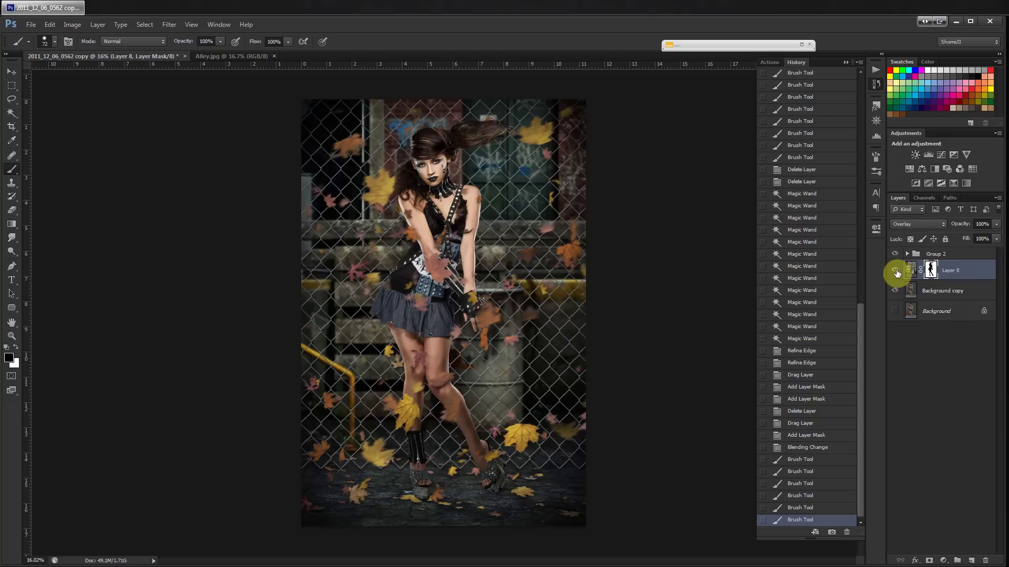